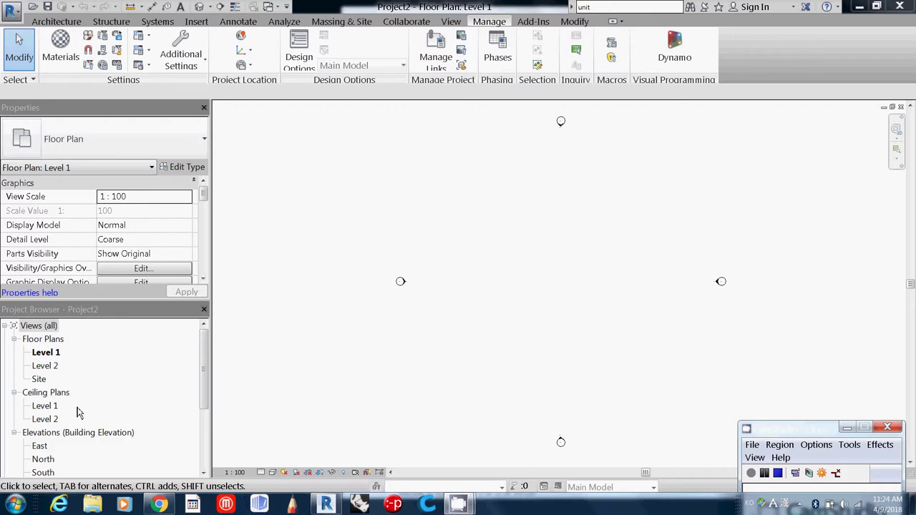
Step: Browse the Level 1, Level 2 and Site floor plan views in the Project Browser
click(45, 354)
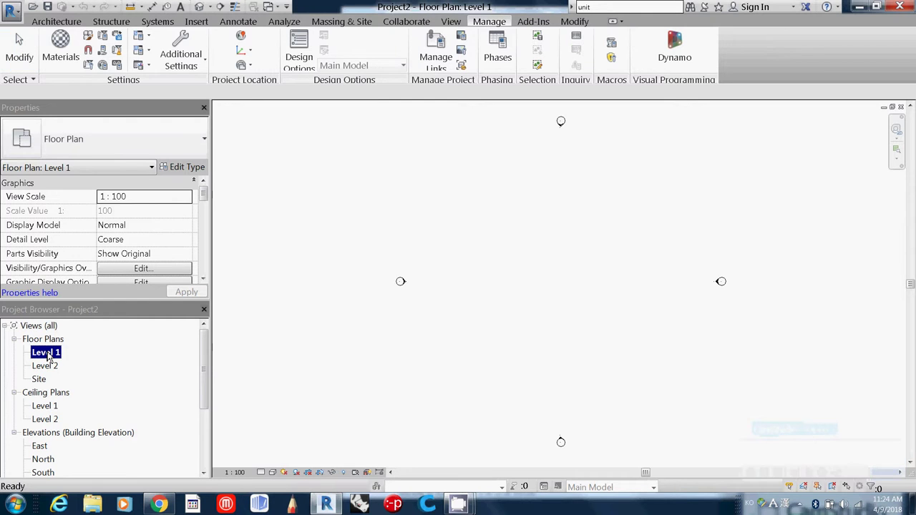
click(45, 366)
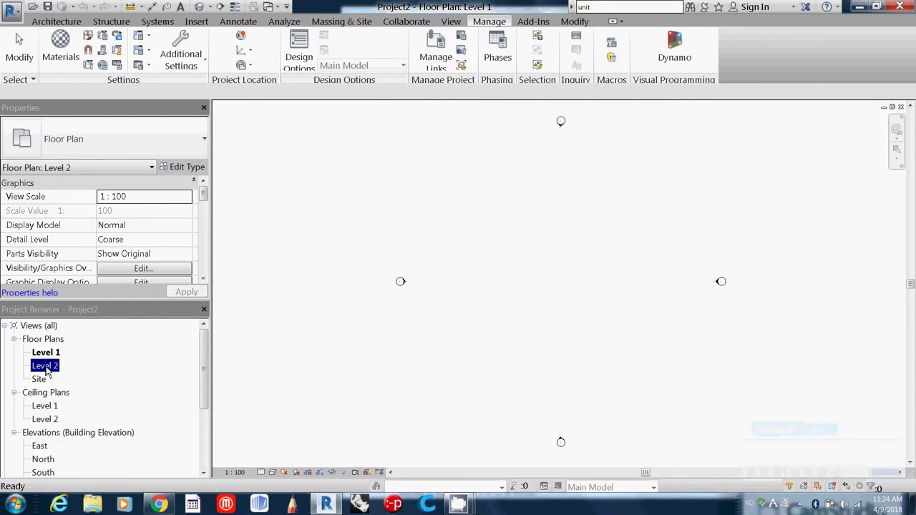
click(42, 380)
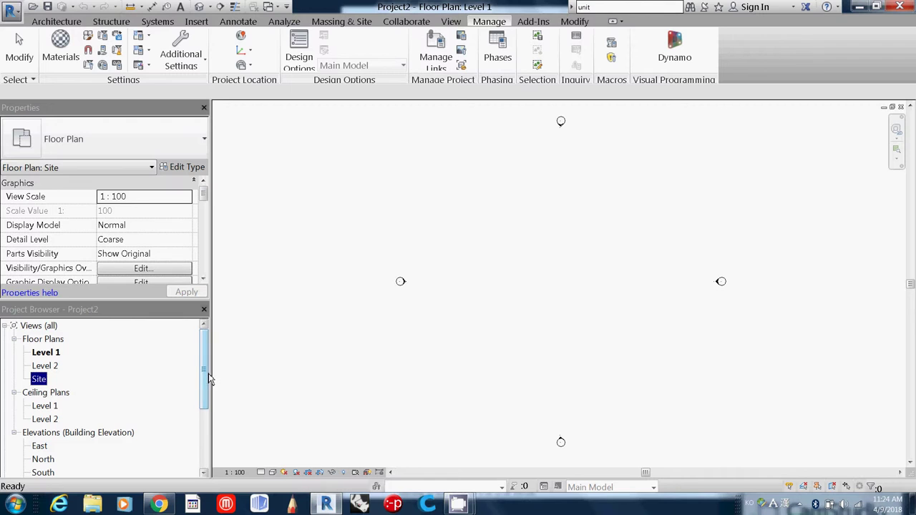
drag(207, 376, 202, 412)
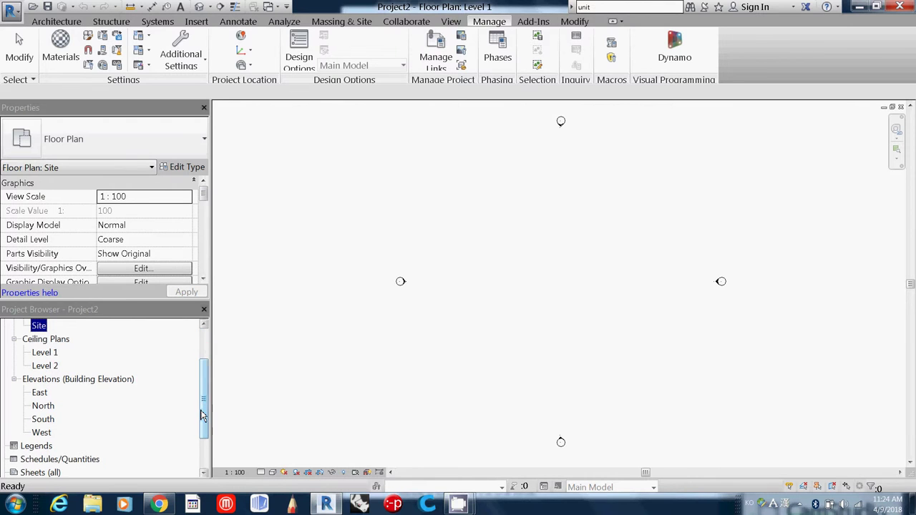
Step: Open the East, North and South elevation views in turn, ending back on East
click(40, 393)
double_click(40, 394)
double_click(44, 406)
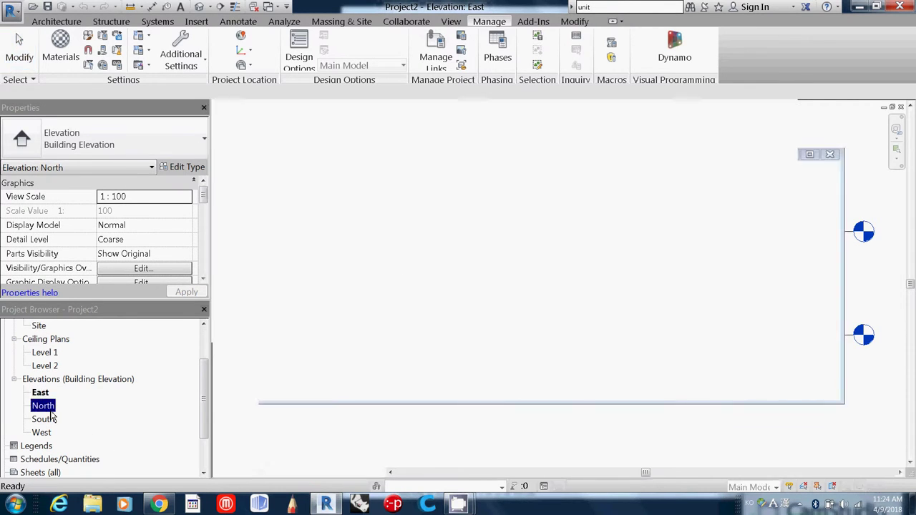
double_click(49, 418)
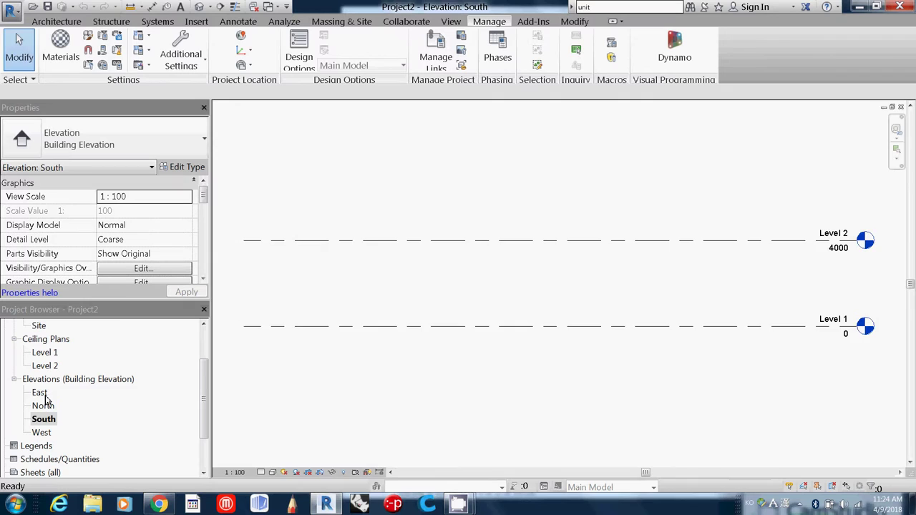
double_click(43, 394)
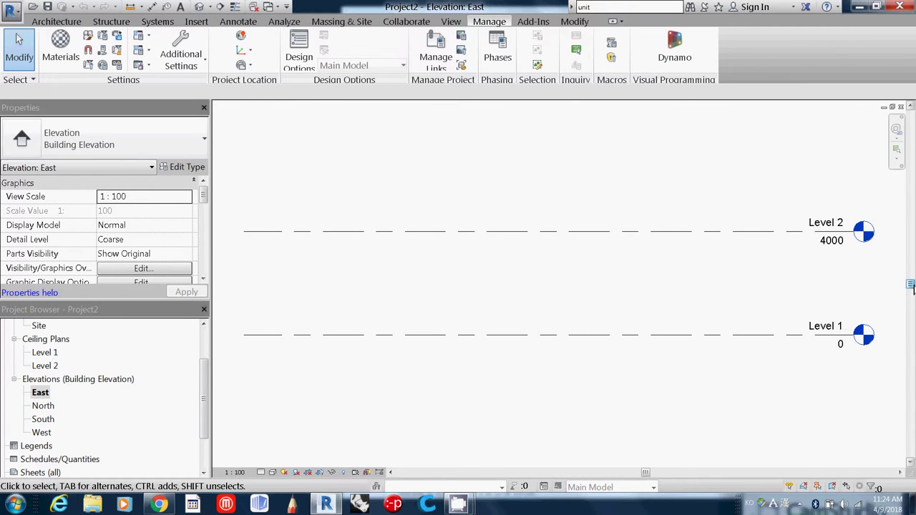
Step: Open the Site floor plan, then reopen the East elevation showing Levels 1 and 2
mouse_move(910, 285)
mouse_down()
mouse_move(910, 293)
mouse_move(910, 274)
mouse_up()
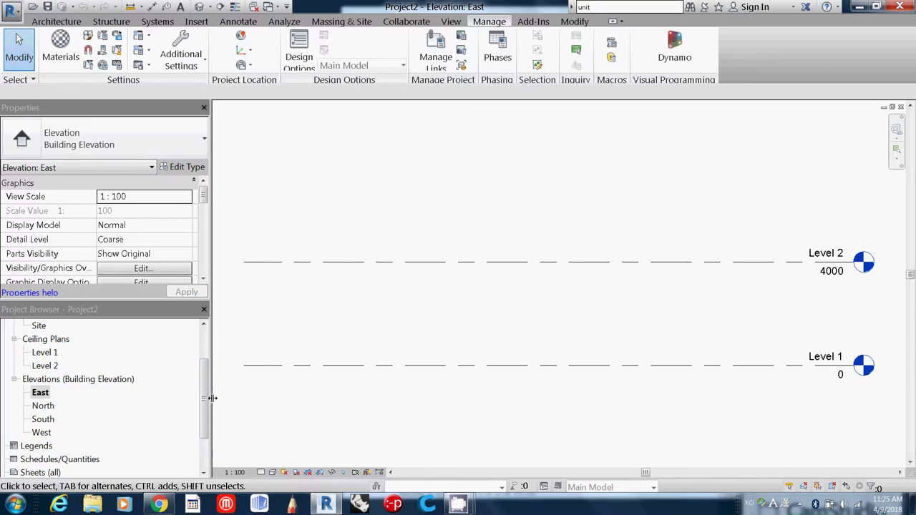
scroll(204, 387, up, 1)
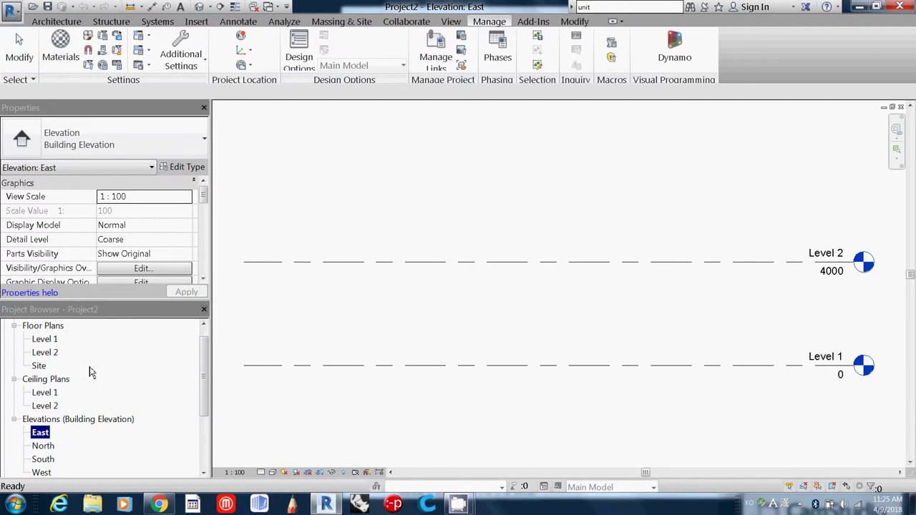
double_click(38, 366)
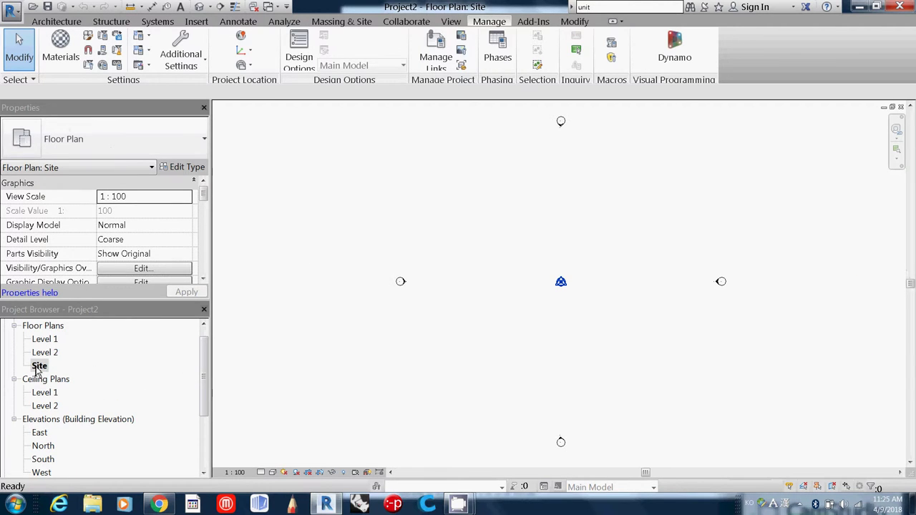
double_click(40, 432)
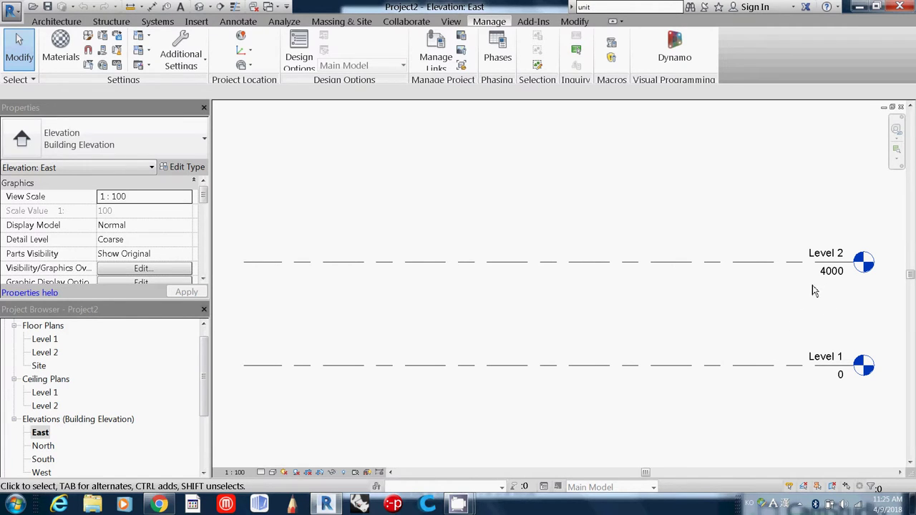
Step: Select the Level 2 line, keeping its name unchanged and nudging its left end
click(830, 267)
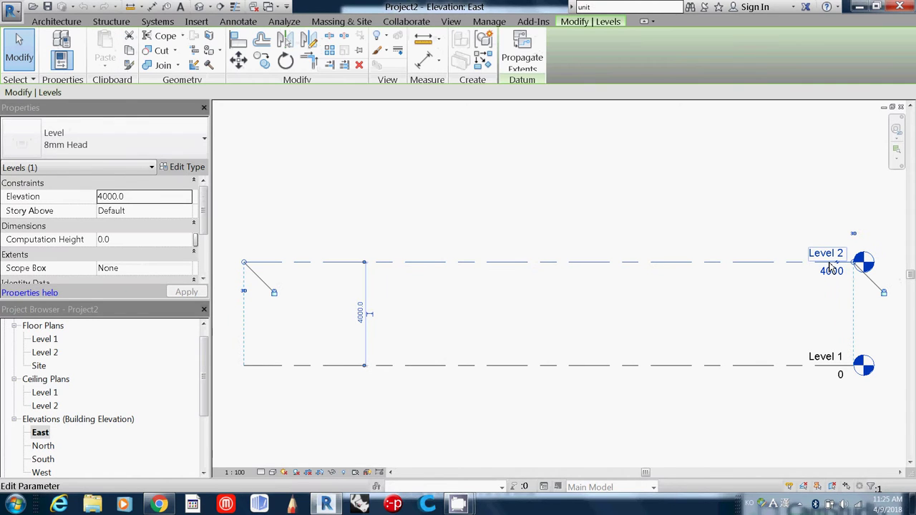
click(838, 260)
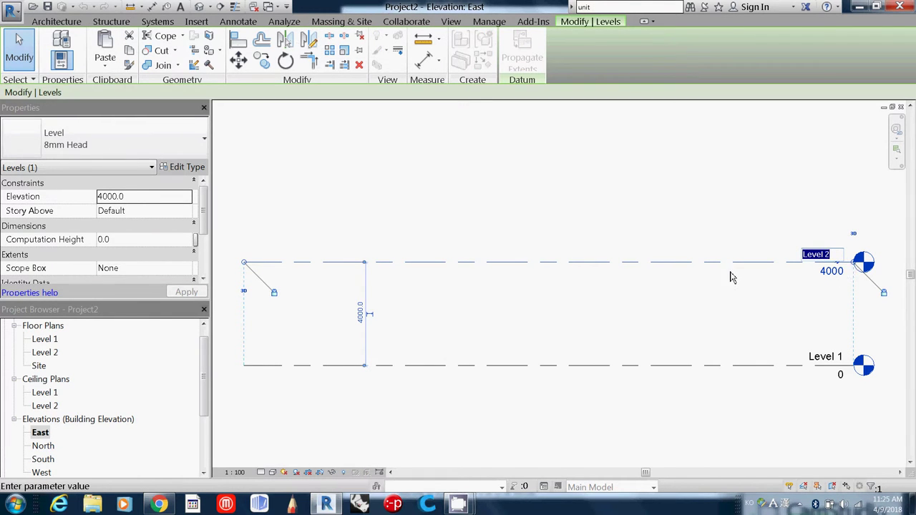
click(247, 266)
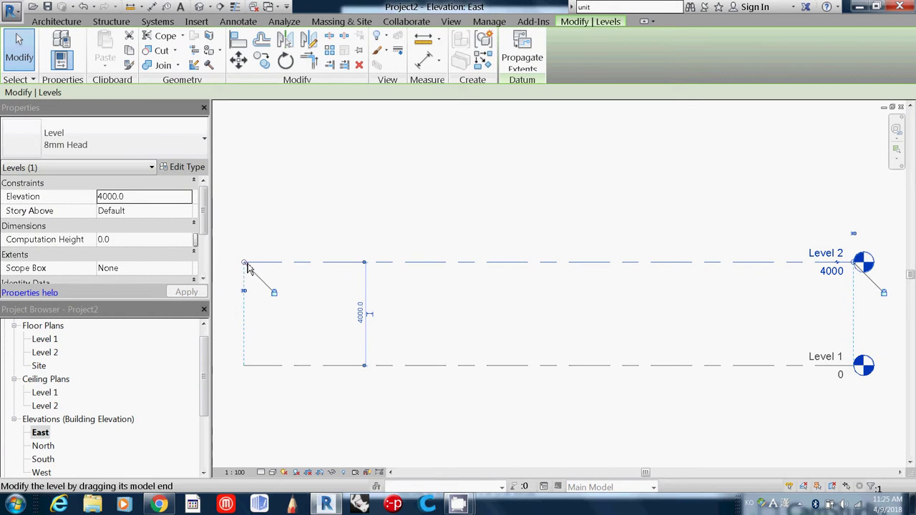
drag(247, 266, 247, 263)
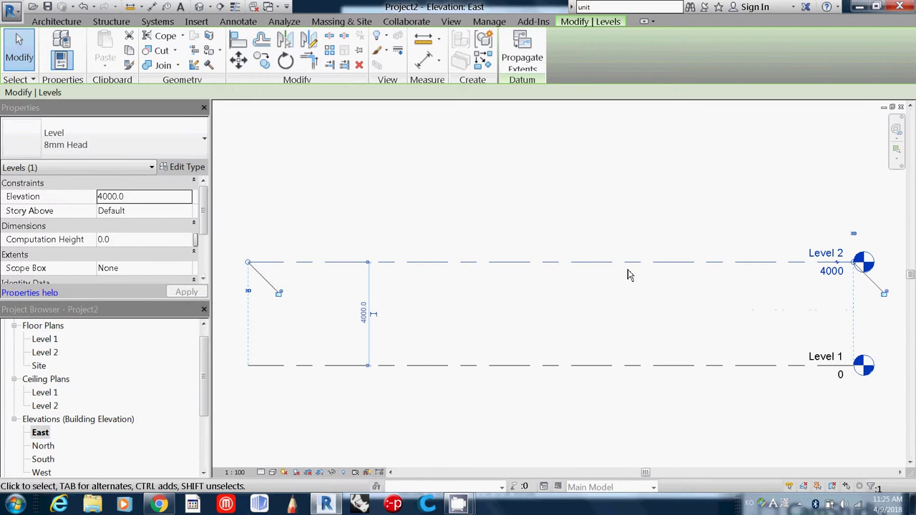
Step: Change Level 2's elevation value to 2500, with Level 1 staying at 0
key(l)
key(l)
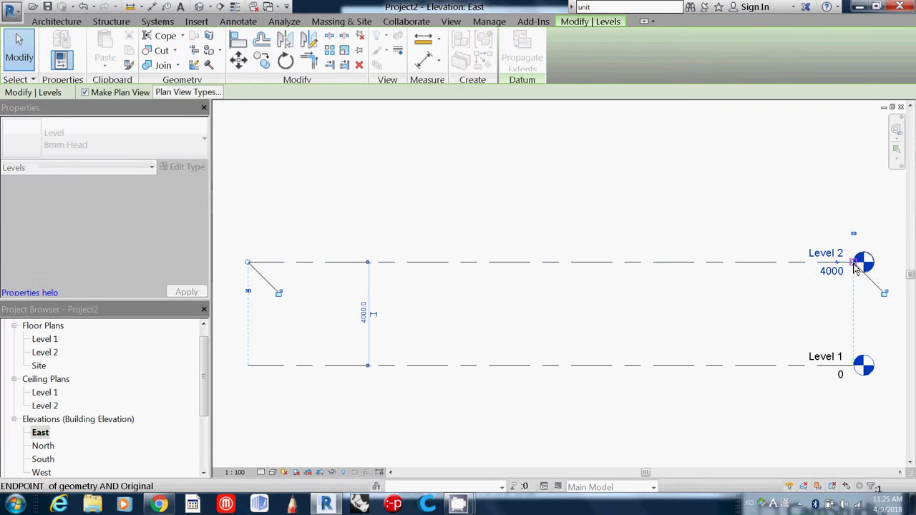
key(Escape)
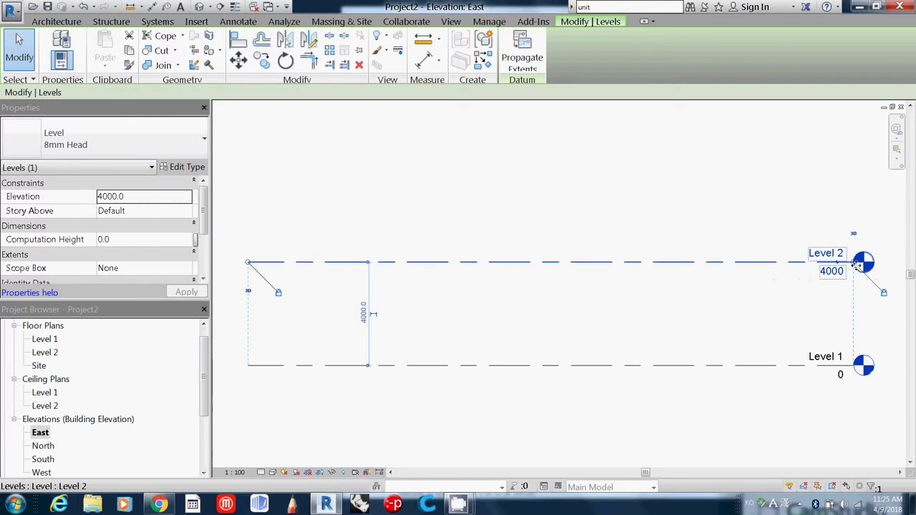
key(l)
key(l)
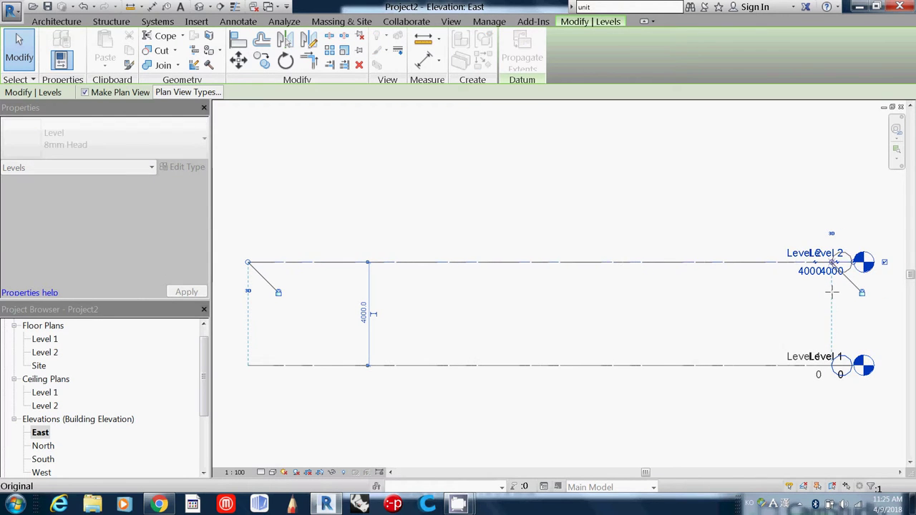
key(Escape)
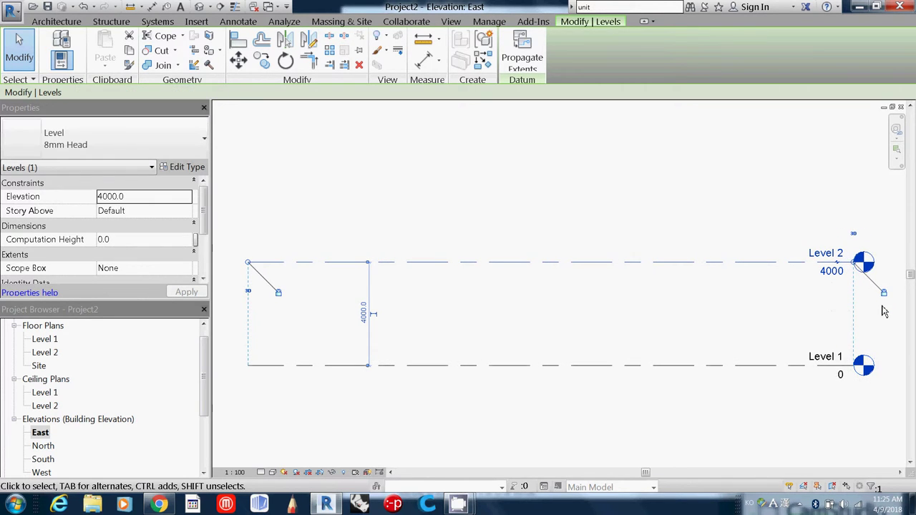
click(839, 275)
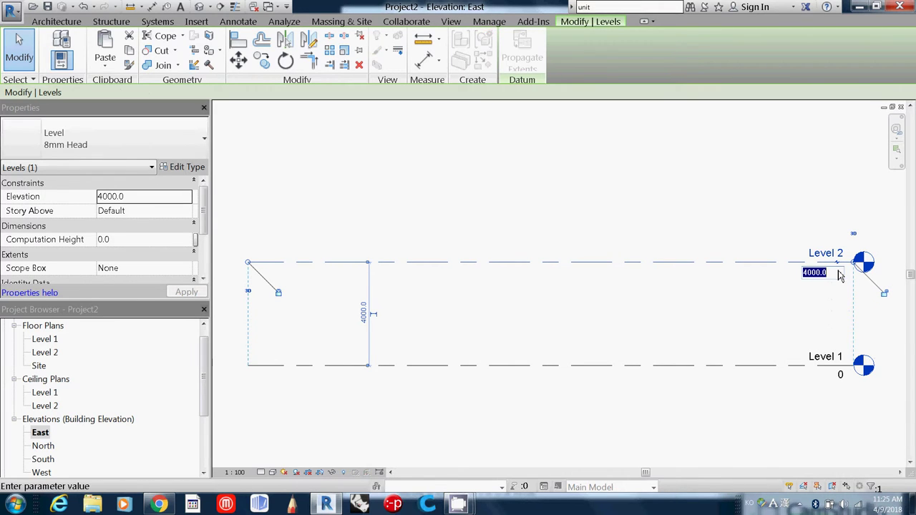
text(2500)
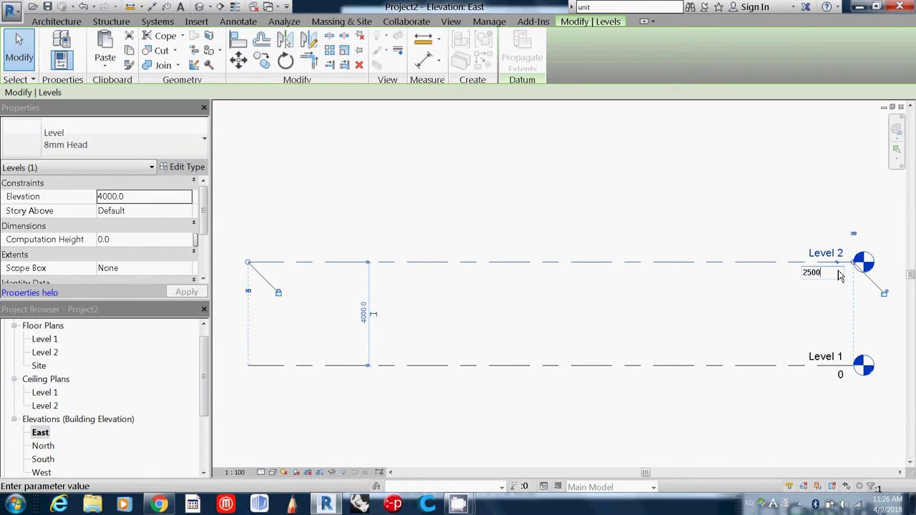
key(Return)
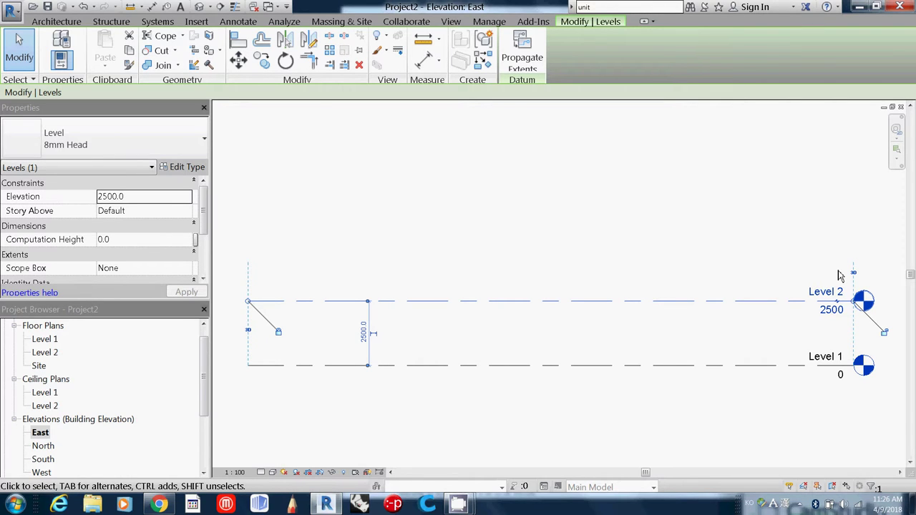
Step: Draw Levels 3, 4 and 5 at 4300, 6100 and 7500, aligned with the existing level ends
click(69, 23)
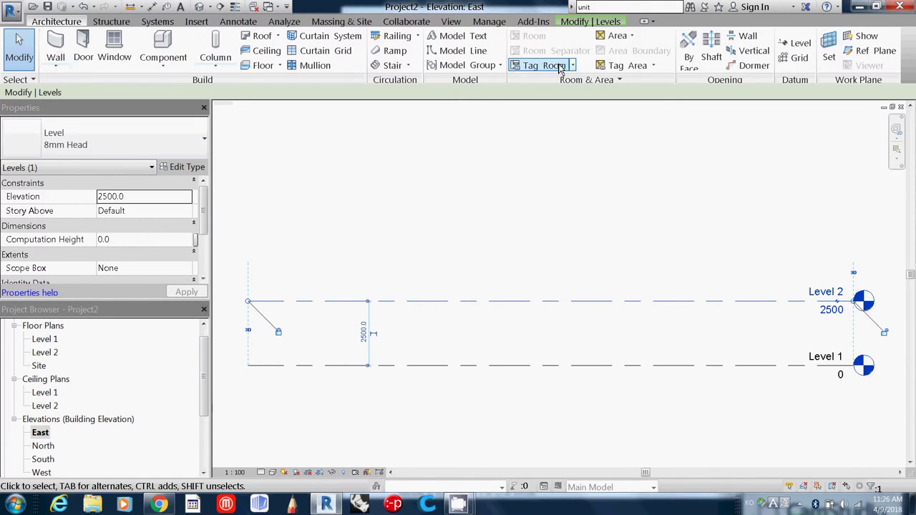
click(799, 44)
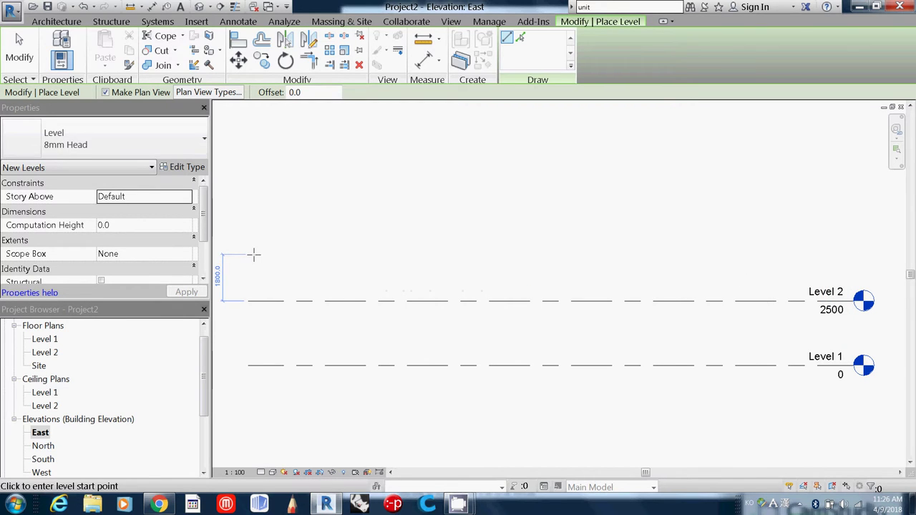
click(252, 254)
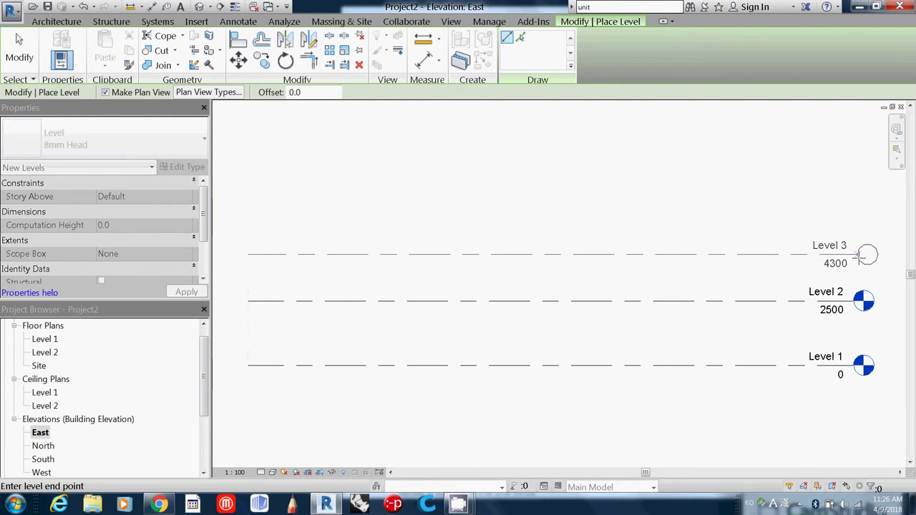
click(855, 255)
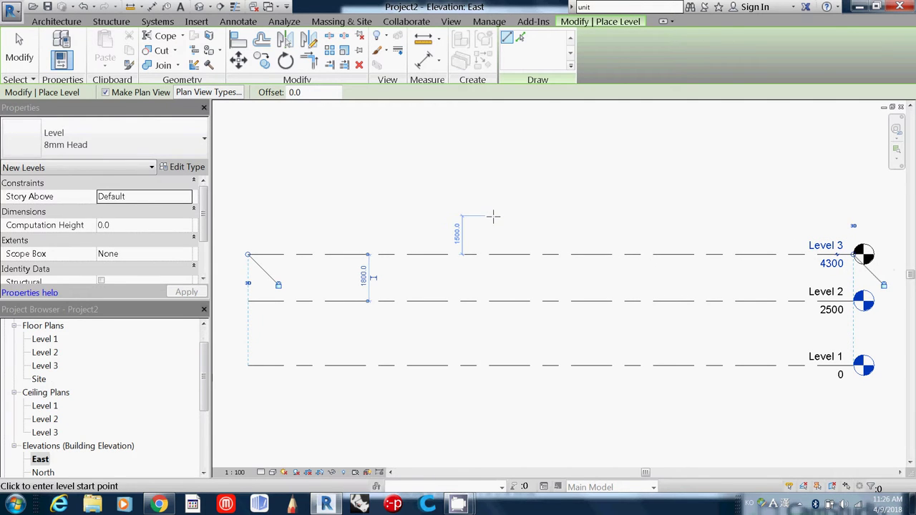
click(247, 208)
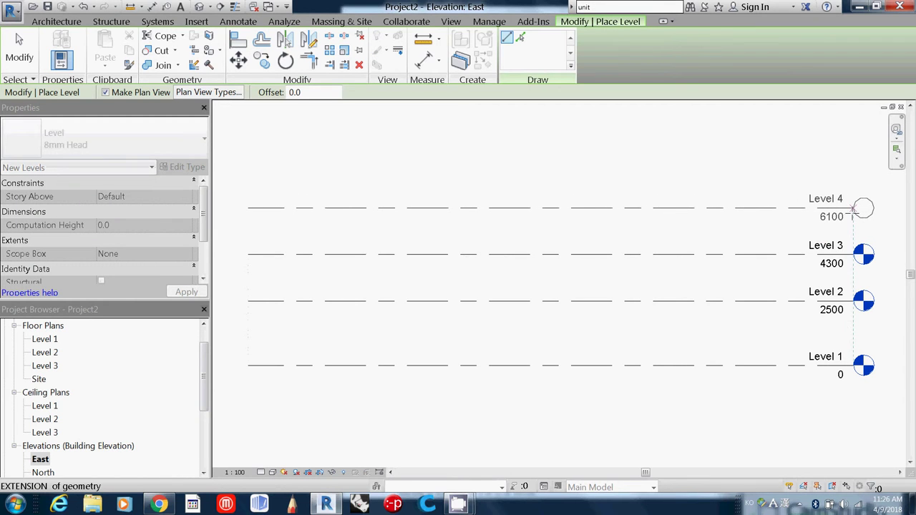
click(853, 208)
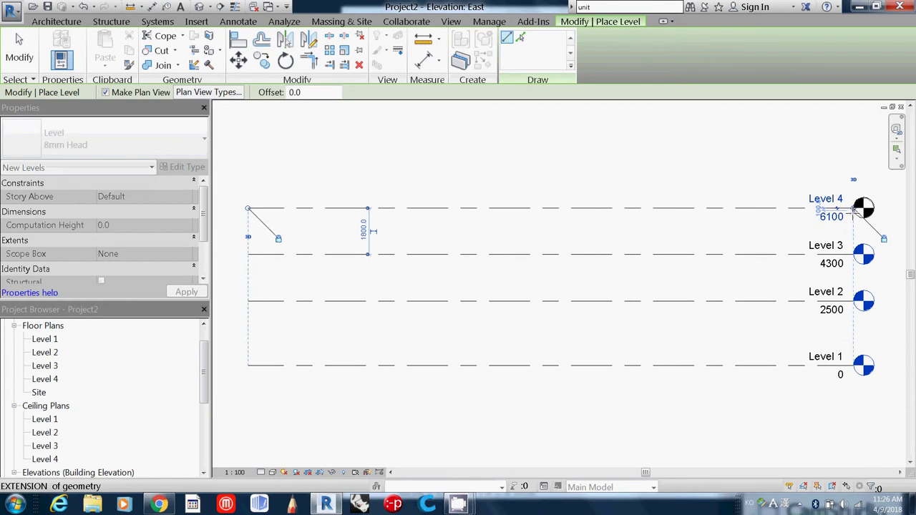
click(247, 172)
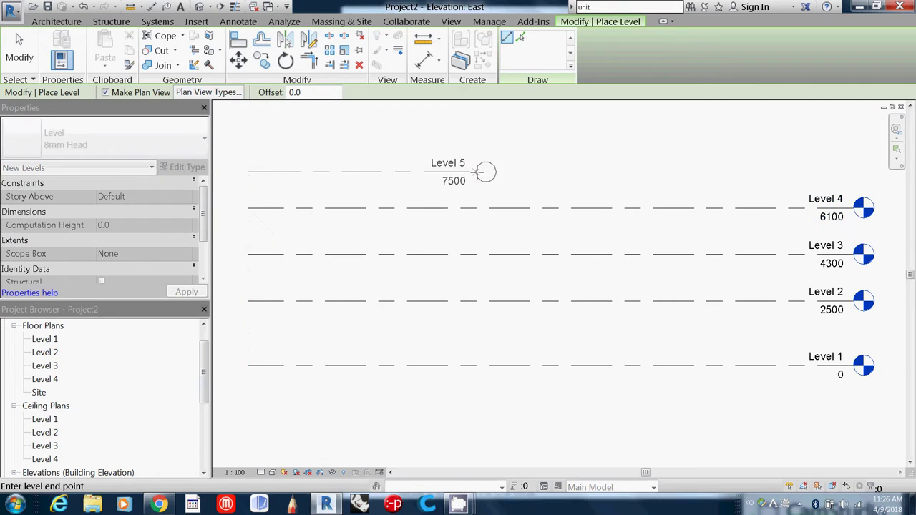
click(855, 171)
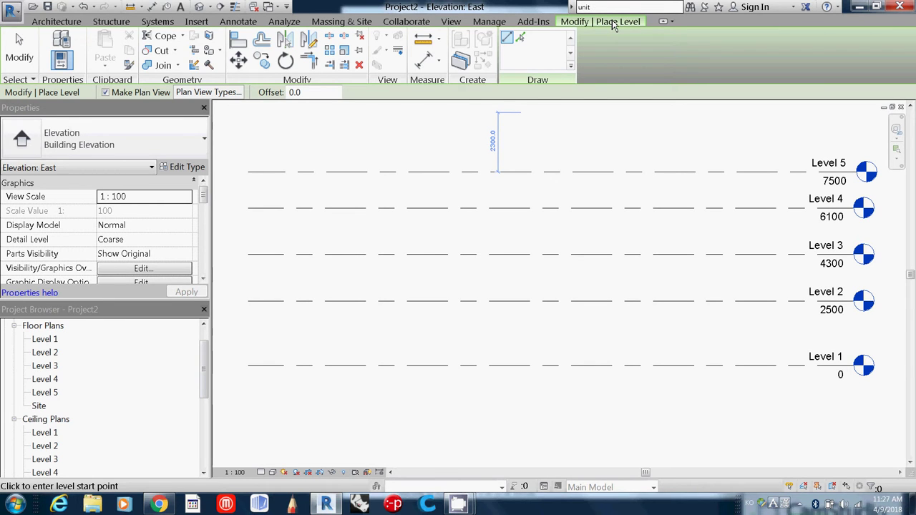
Step: Dismiss the Project Units dialog (UN) without changes and end level placement with Modify
key(u)
key(n)
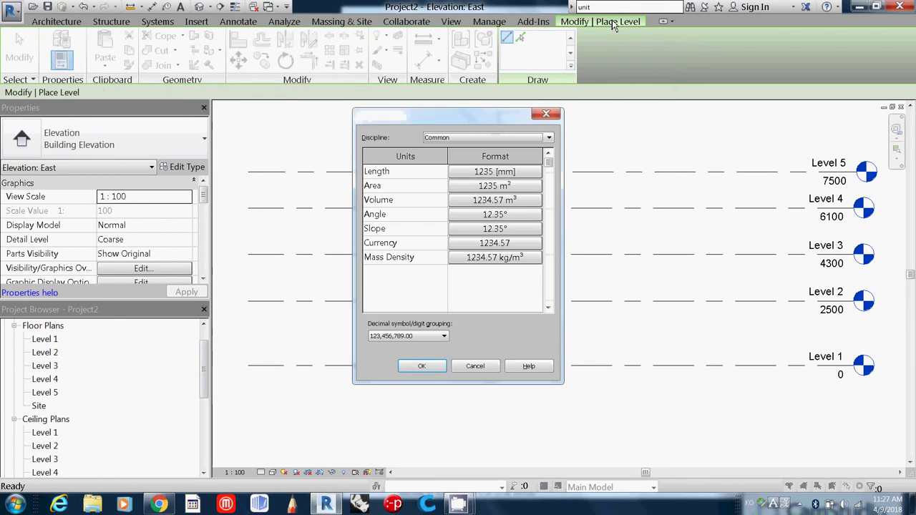
click(487, 369)
click(54, 21)
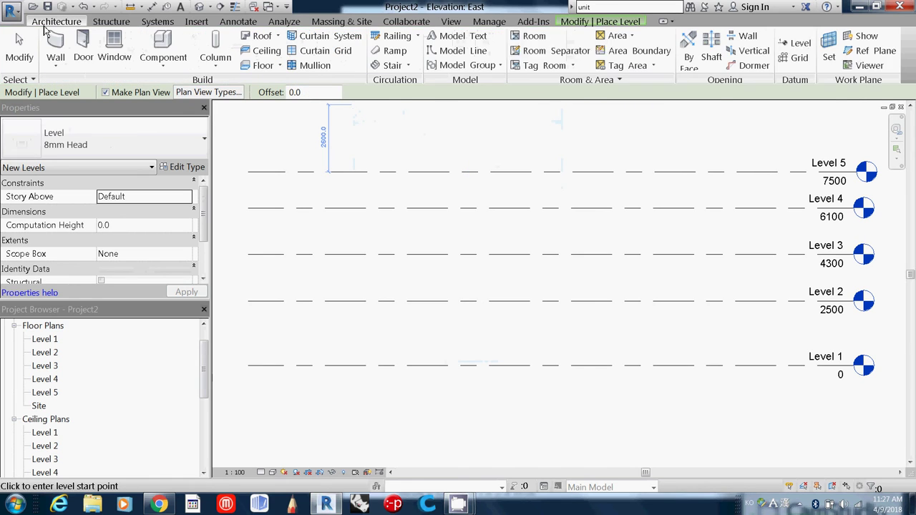
click(580, 23)
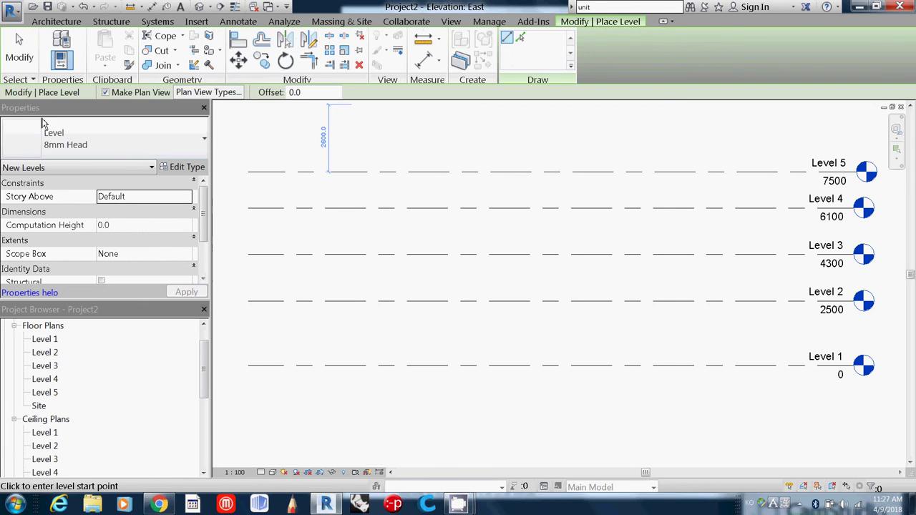
click(20, 54)
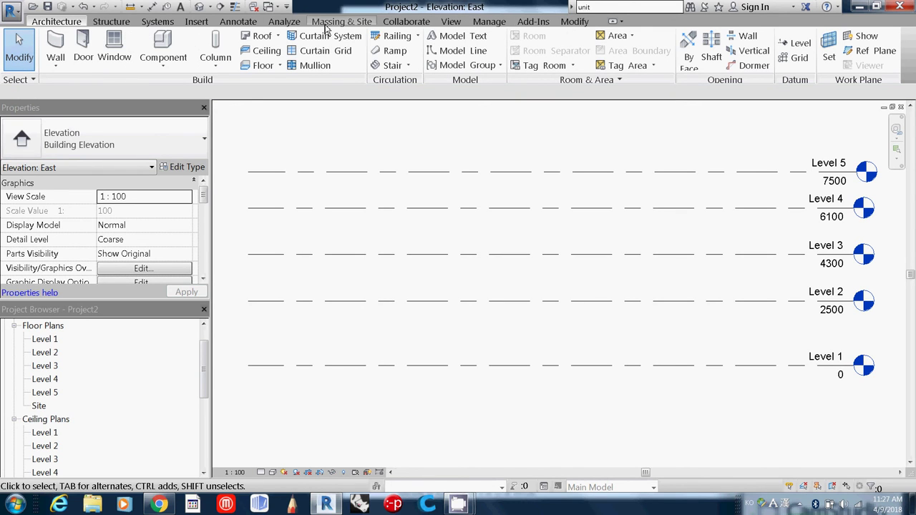
Step: Draw Level 6 at 8900 above Level 5, aligned with the other levels
click(793, 43)
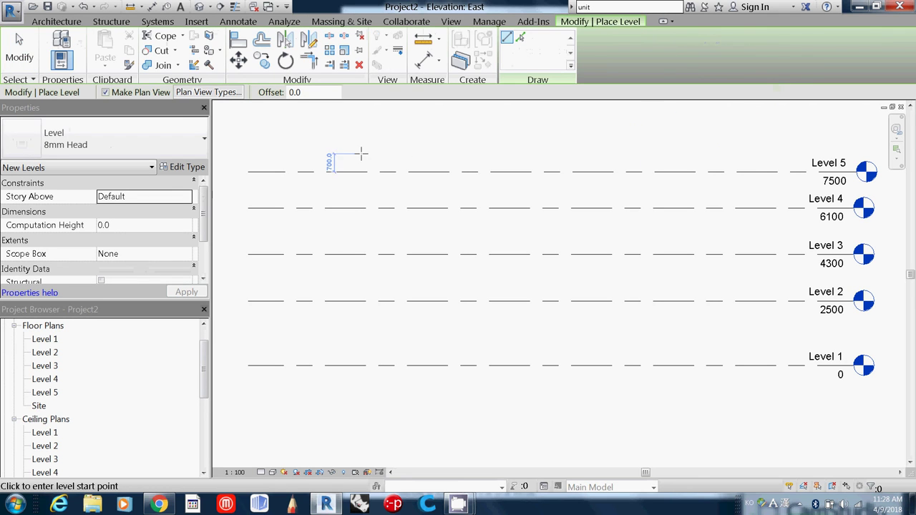
click(246, 136)
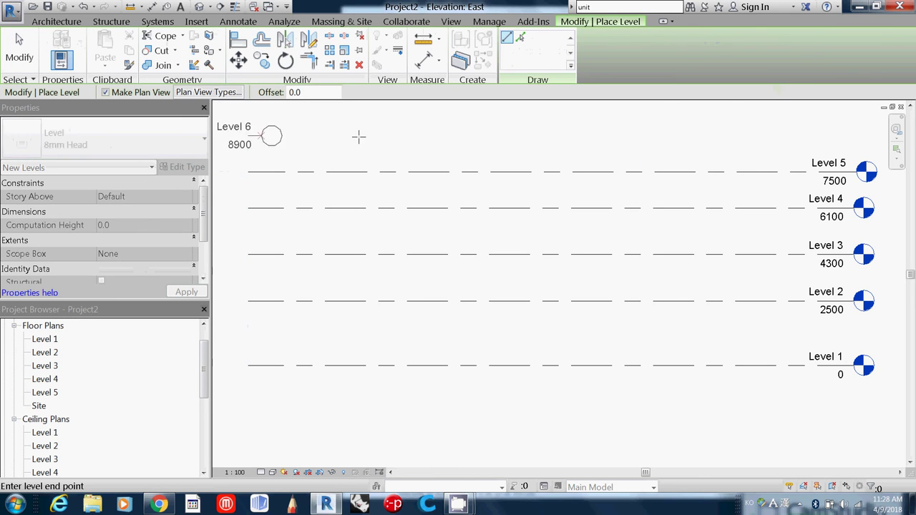
click(855, 134)
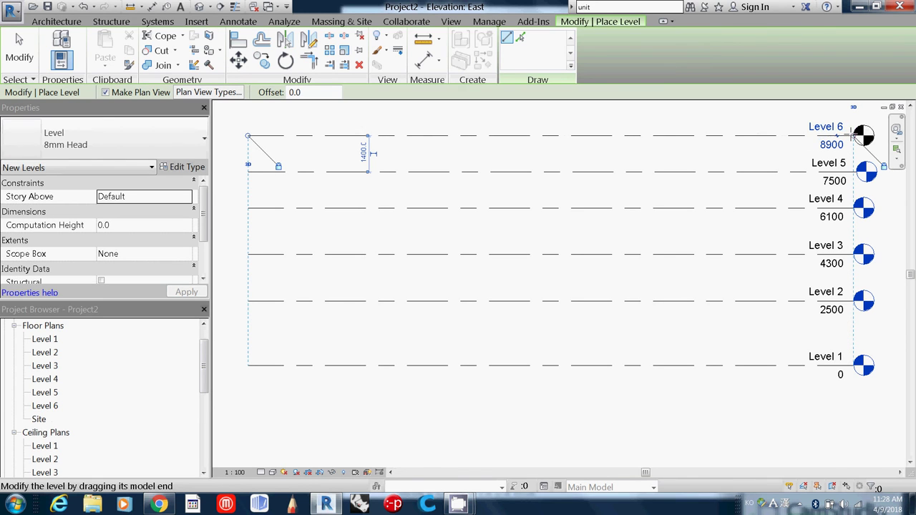
Step: Raise Level 6's elevation value, exit placement, and narrow the Revit window to reveal the browser
click(831, 144)
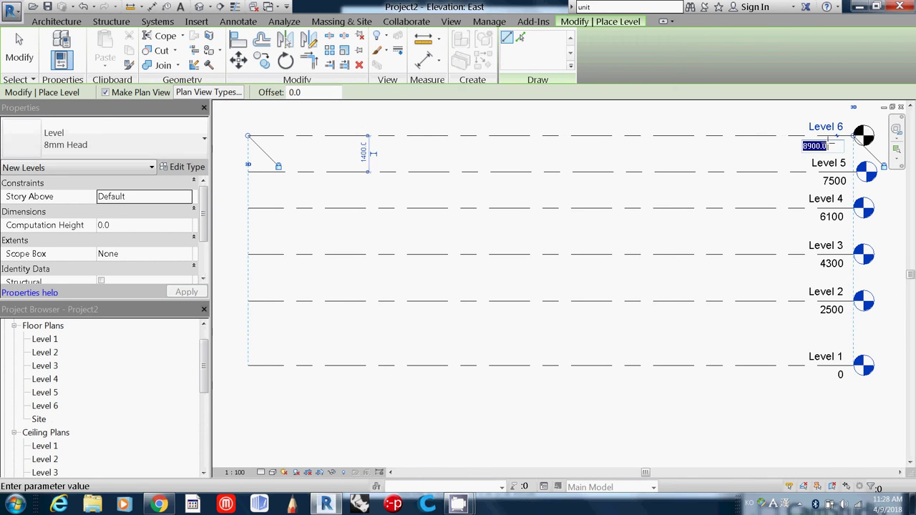
text(12)
key(Return)
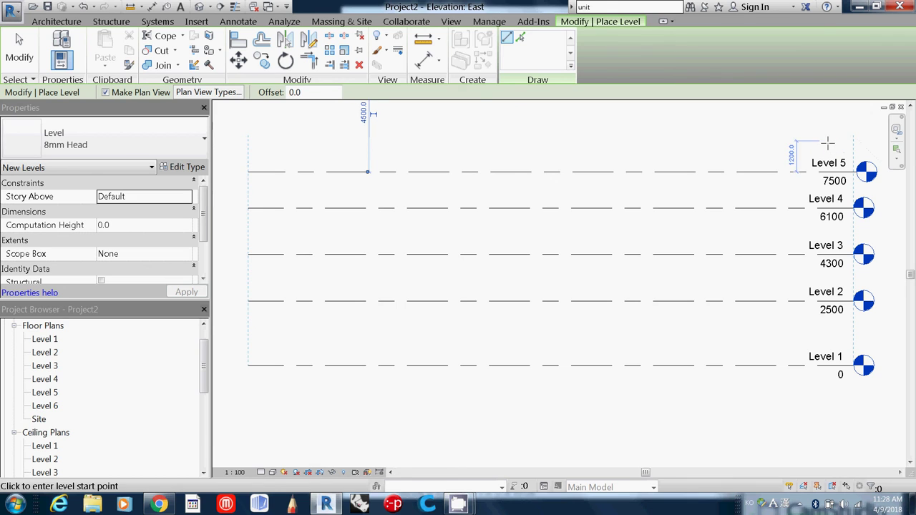
click(17, 43)
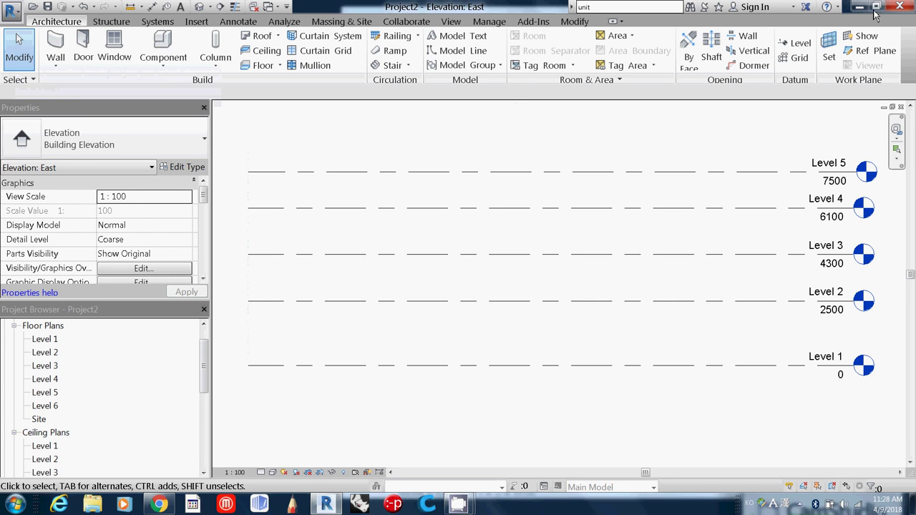
click(874, 9)
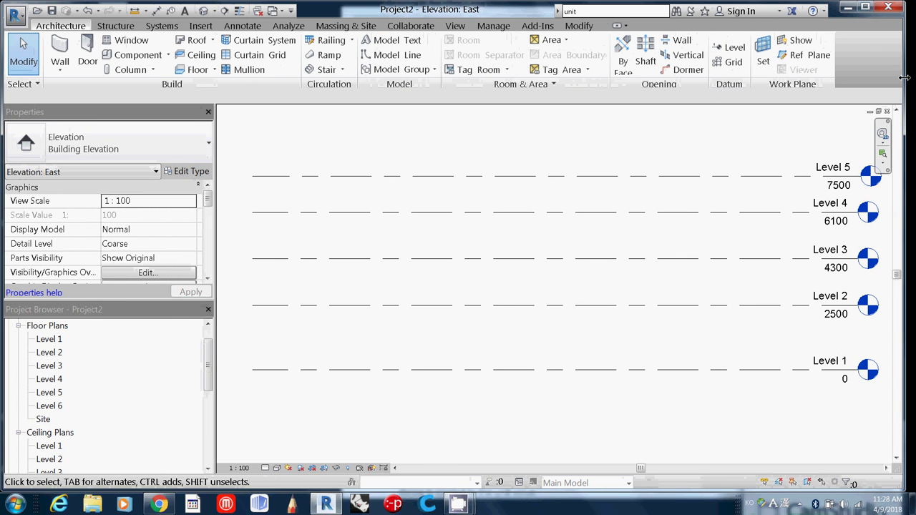
drag(904, 77, 655, 112)
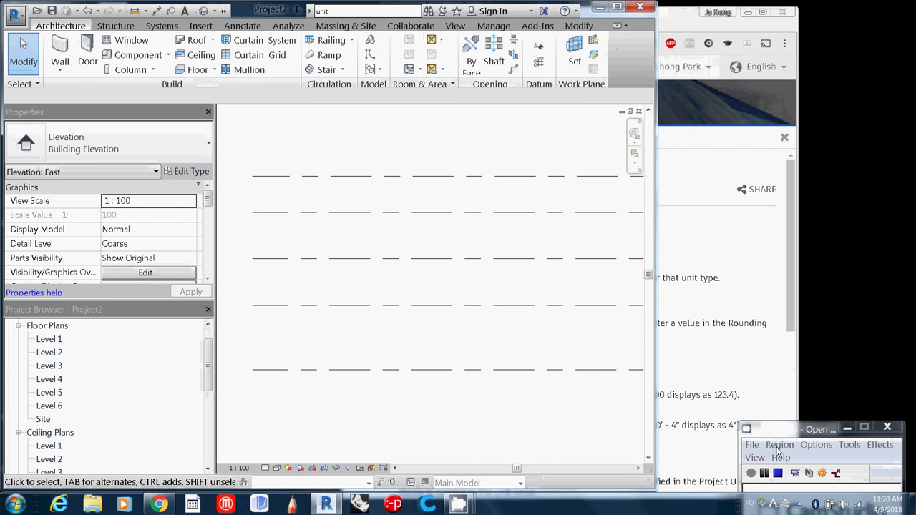